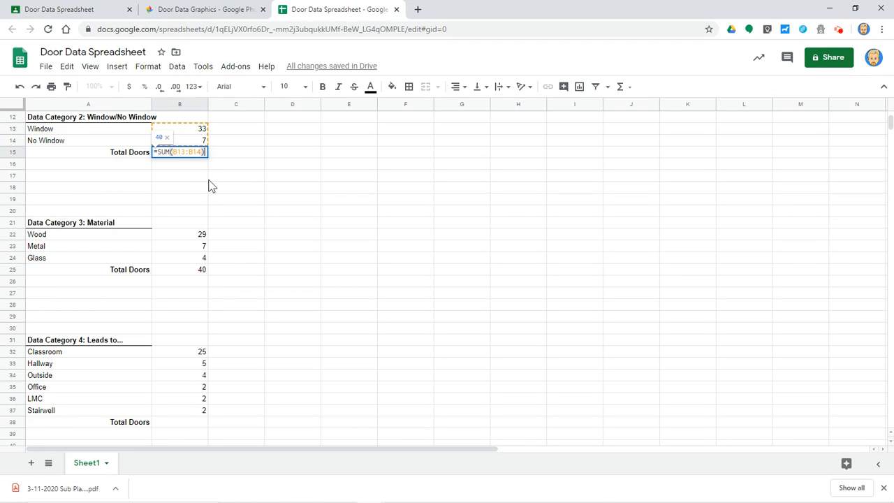
# - Check the SUM formulas behind the Total Doors cells of the Window/No Window and Material categories
pyautogui.press('Return')
pyautogui.scroll(-3, 244, 254)
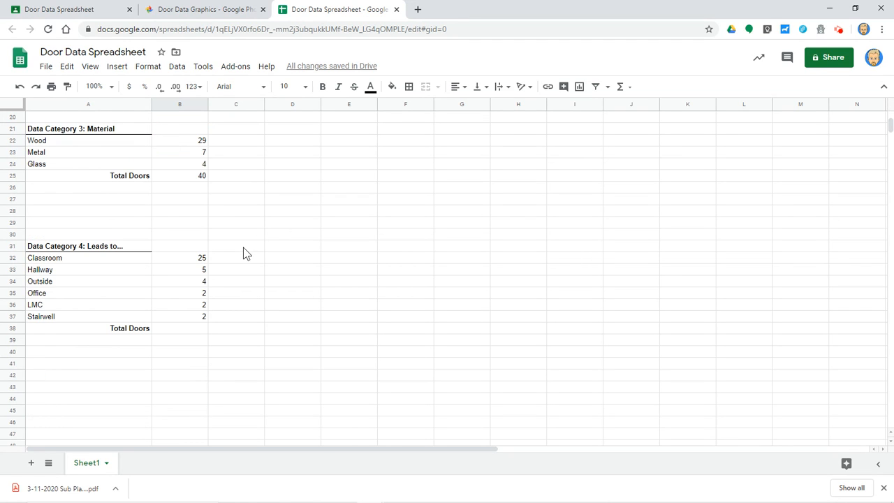
pyautogui.click(201, 175)
pyautogui.doubleClick(200, 174)
pyautogui.press('Return')
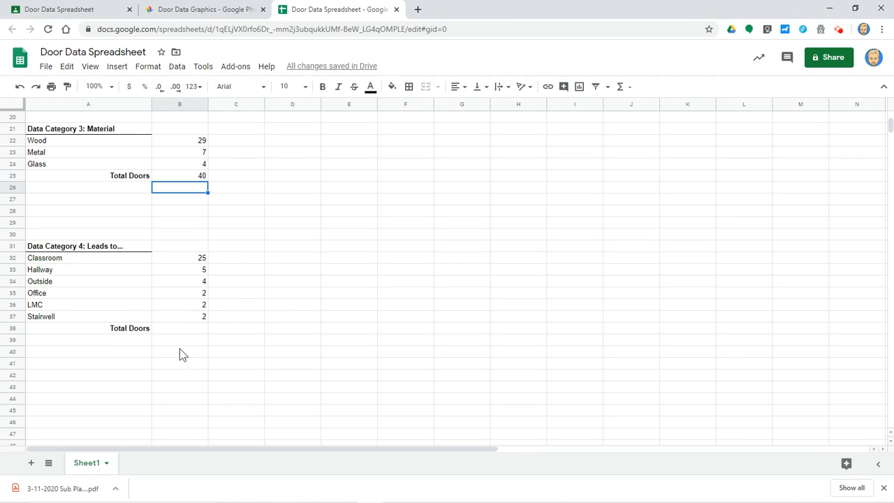
pyautogui.click(193, 330)
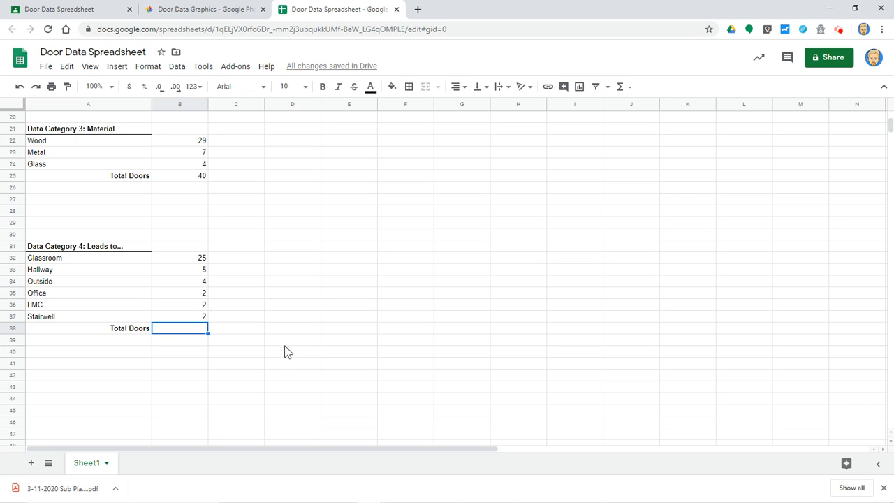
pyautogui.doubleClick(204, 328)
pyautogui.write('=')
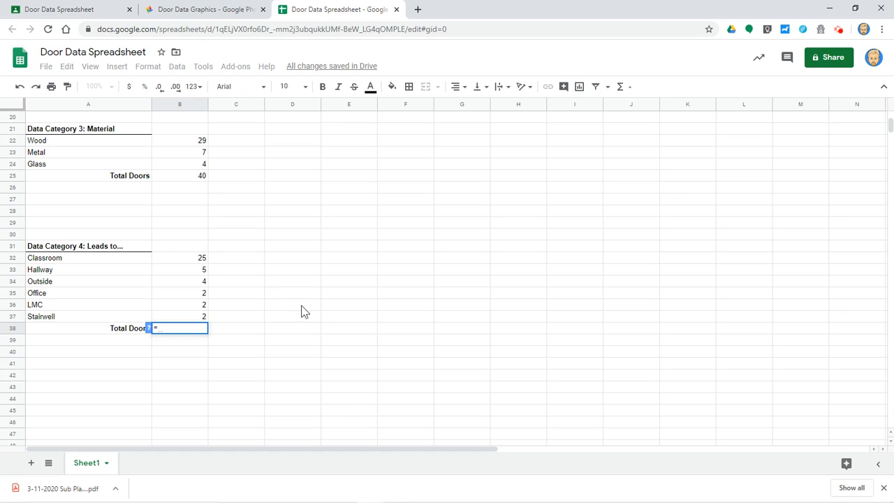
pyautogui.press('Escape')
pyautogui.click(354, 353)
# - Enter a SUM of B32:B37 in the Total Doors cell B38 of Data Category 4 and check its formula
pyautogui.click(176, 329)
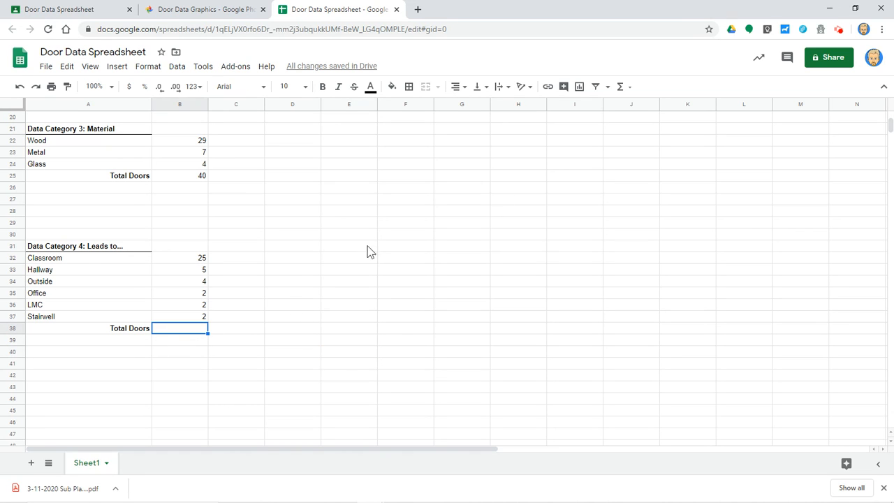
pyautogui.click(631, 89)
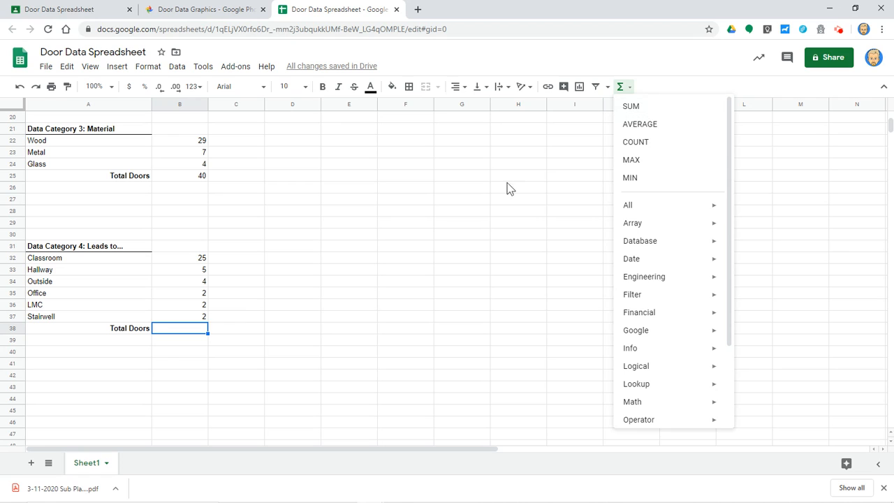
pyautogui.click(653, 112)
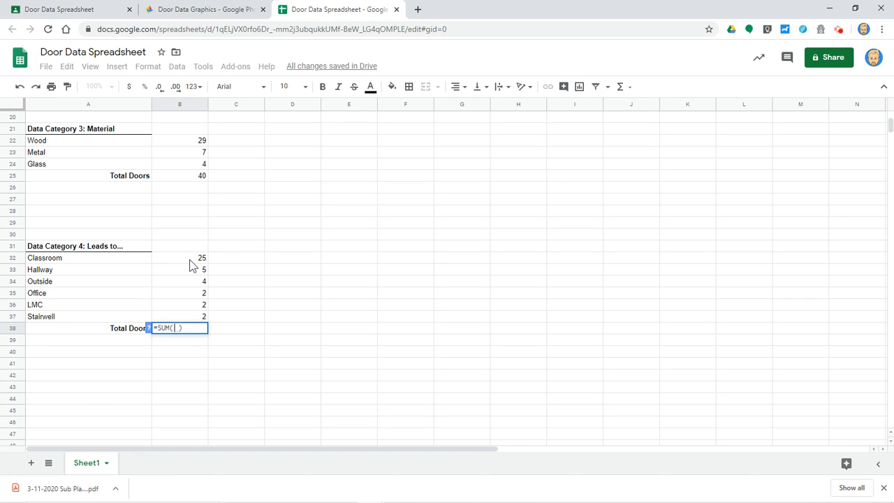
pyautogui.moveTo(189, 260); pyautogui.dragTo(186, 324)
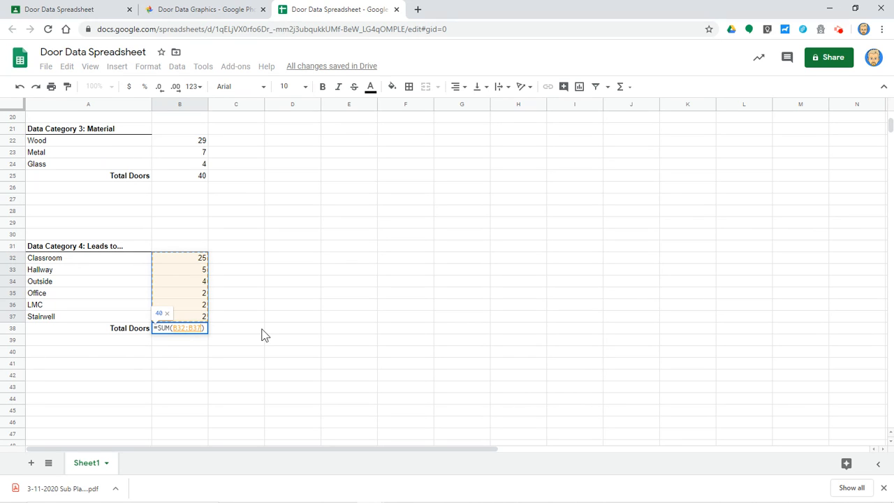
pyautogui.press('Return')
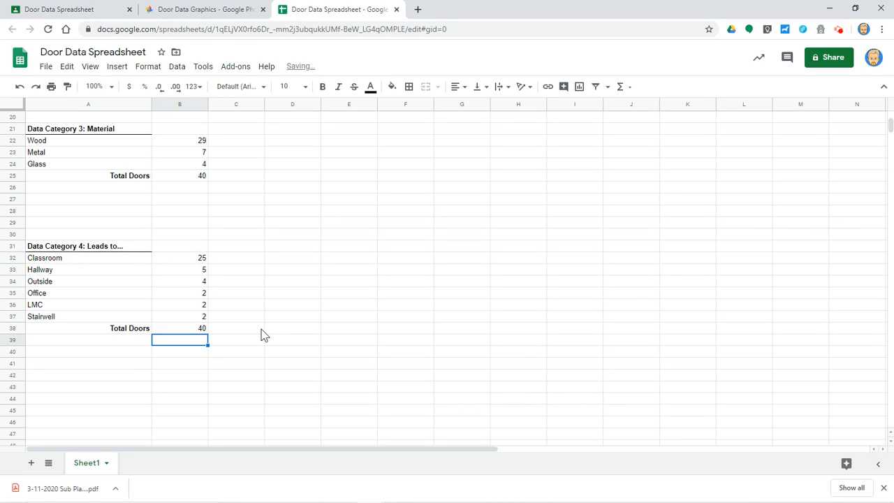
pyautogui.click(201, 330)
pyautogui.doubleClick(199, 330)
pyautogui.press('Return')
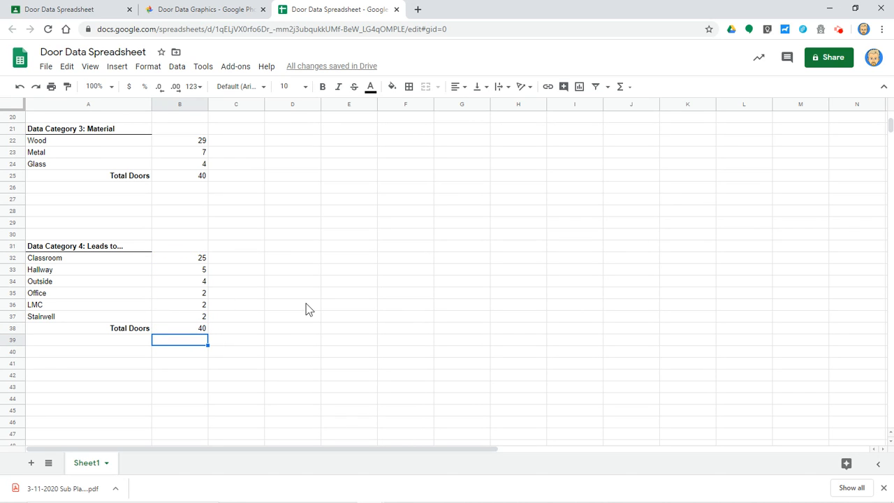
# - Insert a chart from the Open/Closed data in A6:B7 and move it clear of the data columns
pyautogui.scroll(5, 307, 309)
pyautogui.scroll(1, 309, 293)
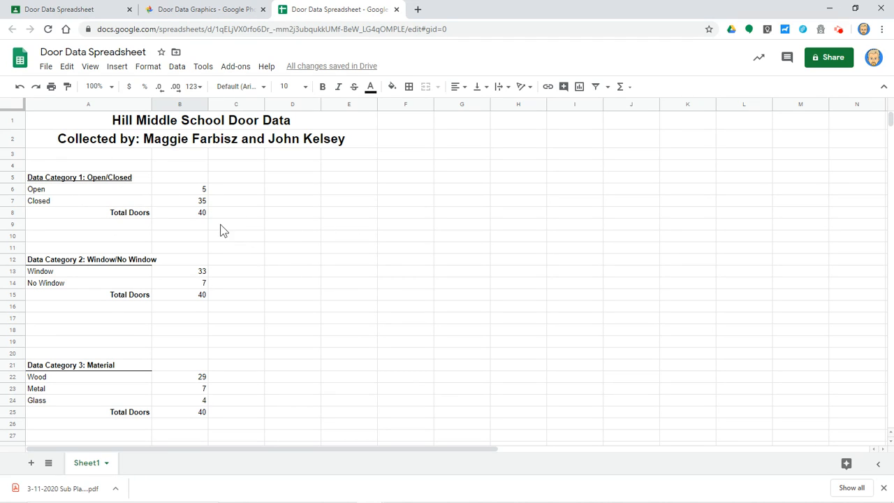
pyautogui.click(82, 192)
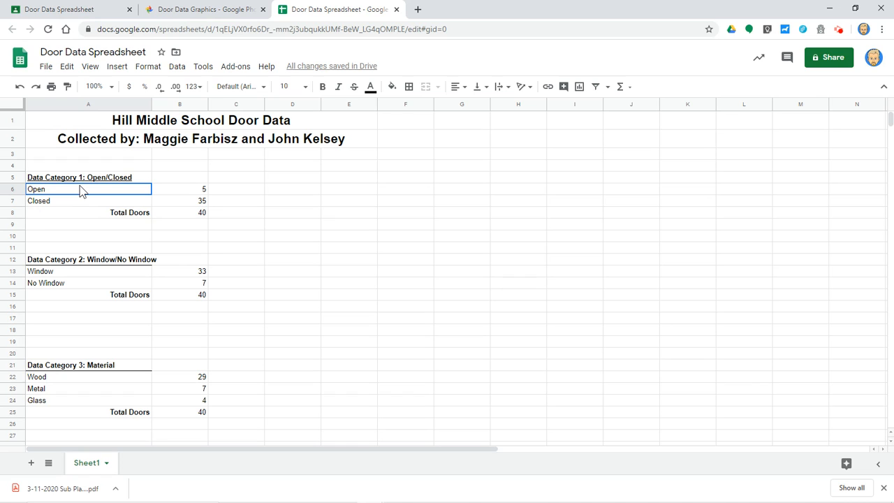
pyautogui.moveTo(82, 190); pyautogui.dragTo(173, 203)
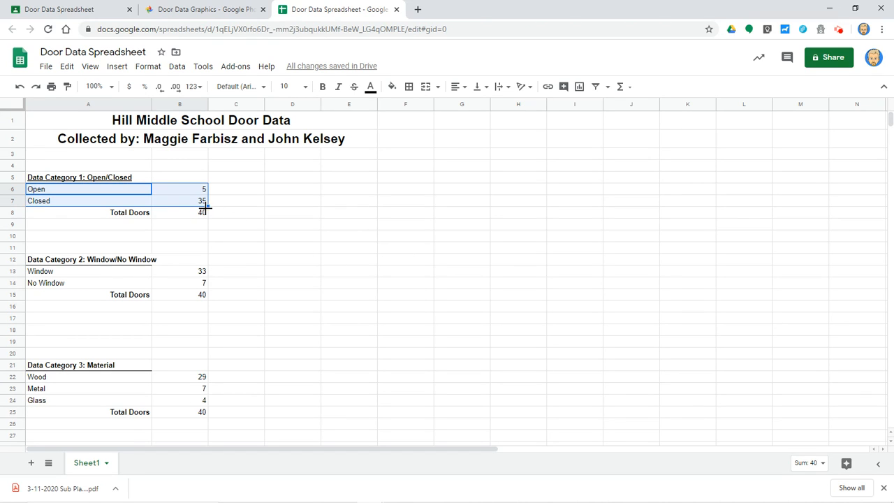
pyautogui.click(116, 70)
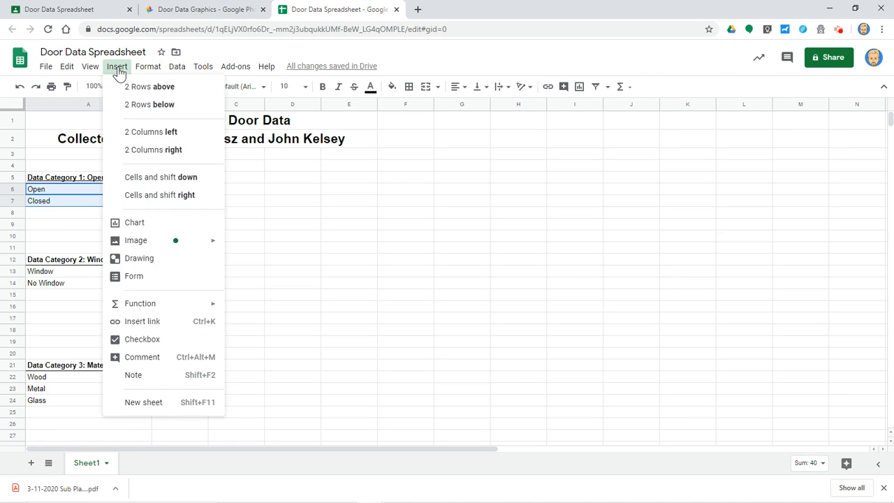
pyautogui.click(134, 224)
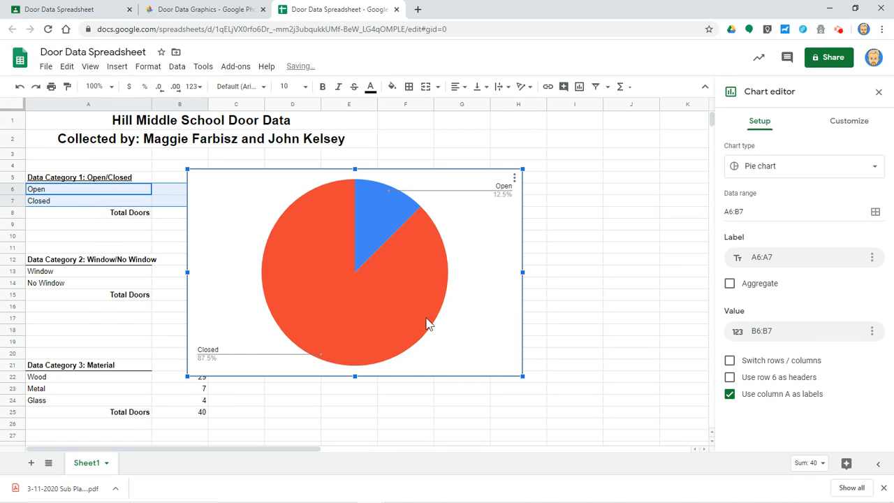
pyautogui.moveTo(502, 245); pyautogui.dragTo(576, 242)
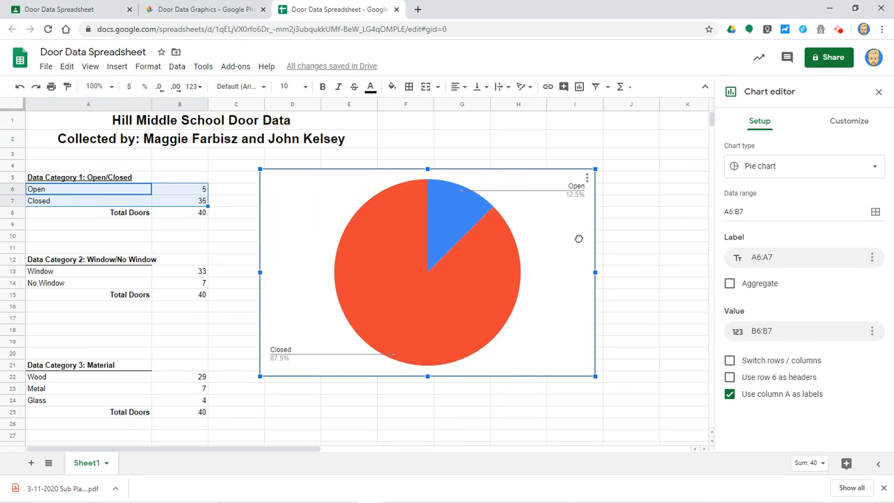
# - Choose the standard pie chart as the chart type and shrink the chart to fit beside the first two data categories
pyautogui.click(769, 173)
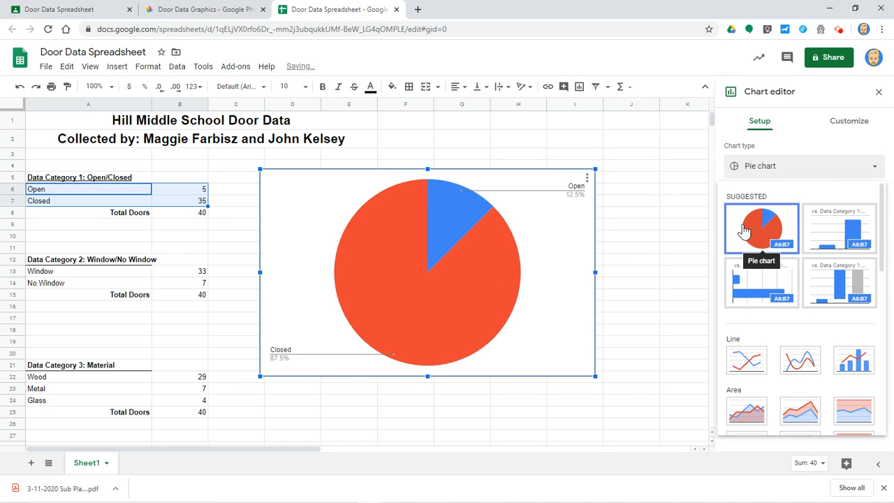
pyautogui.click(796, 176)
pyautogui.click(797, 176)
pyautogui.click(797, 175)
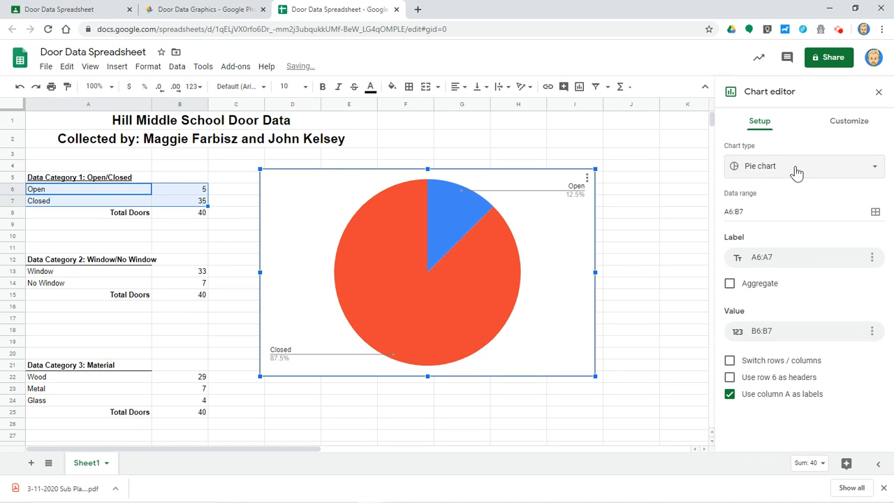
pyautogui.click(797, 173)
pyautogui.scroll(-5, 774, 315)
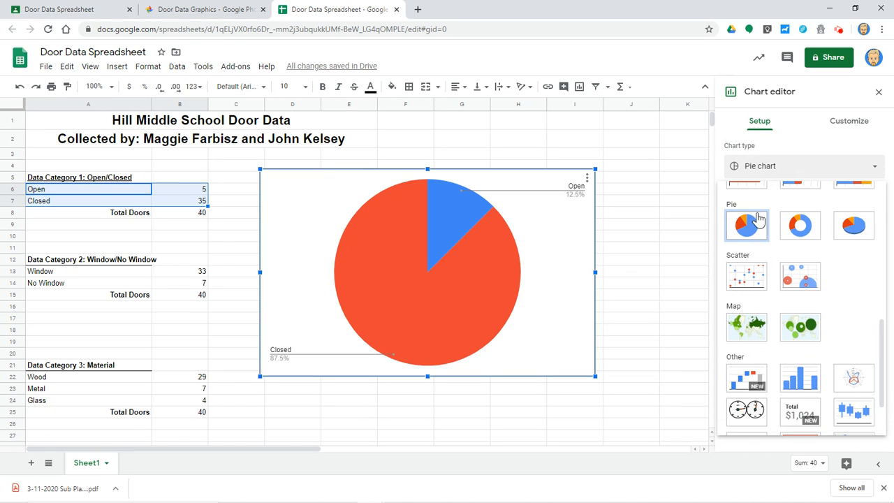
pyautogui.click(749, 231)
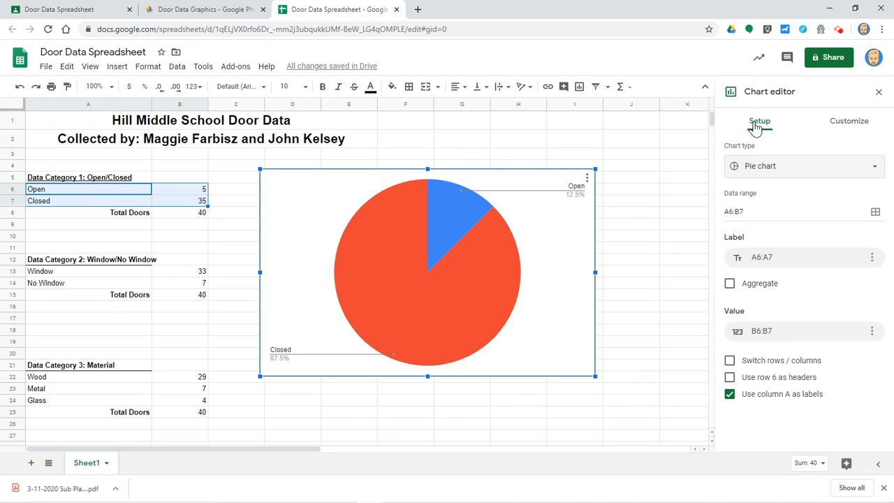
pyautogui.click(850, 123)
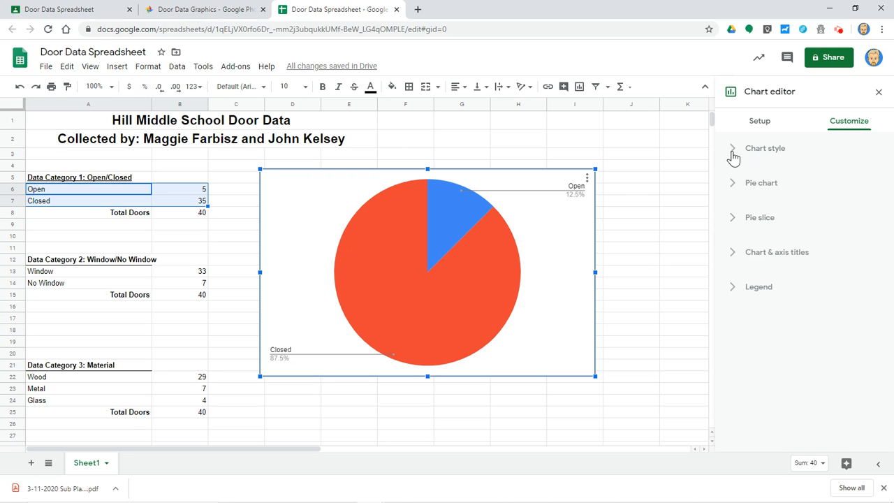
pyautogui.moveTo(595, 170); pyautogui.dragTo(524, 197)
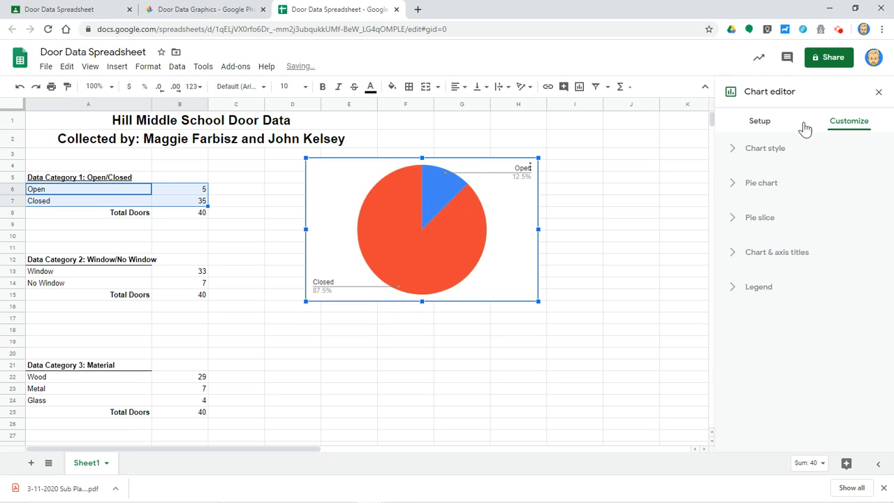
# - Try a light gray background for the pie chart and set it back to white
pyautogui.click(748, 156)
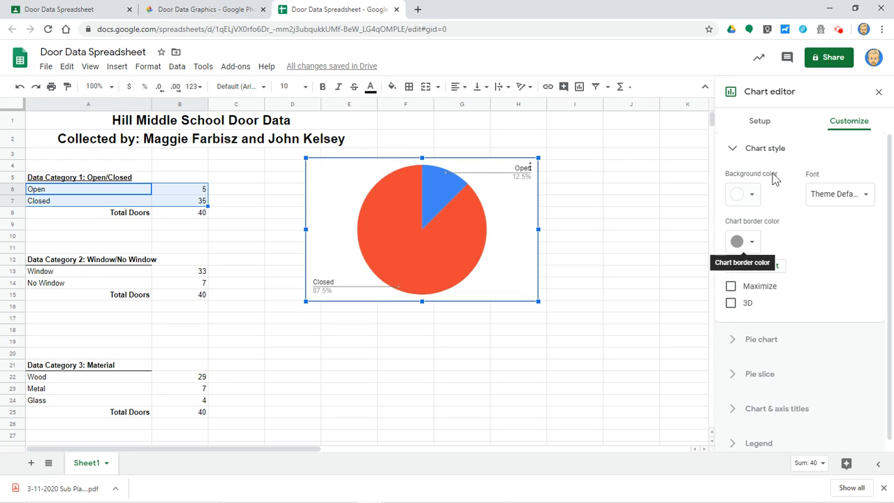
pyautogui.click(732, 151)
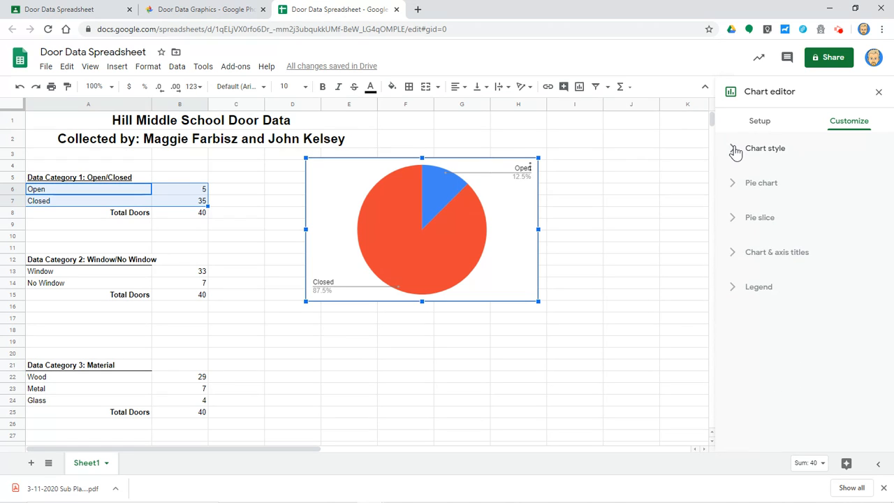
pyautogui.click(733, 149)
pyautogui.click(754, 195)
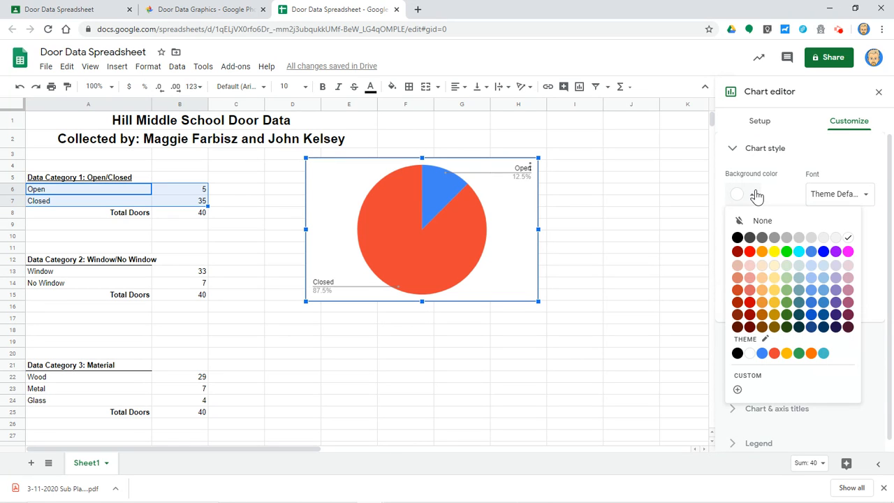
pyautogui.click(823, 239)
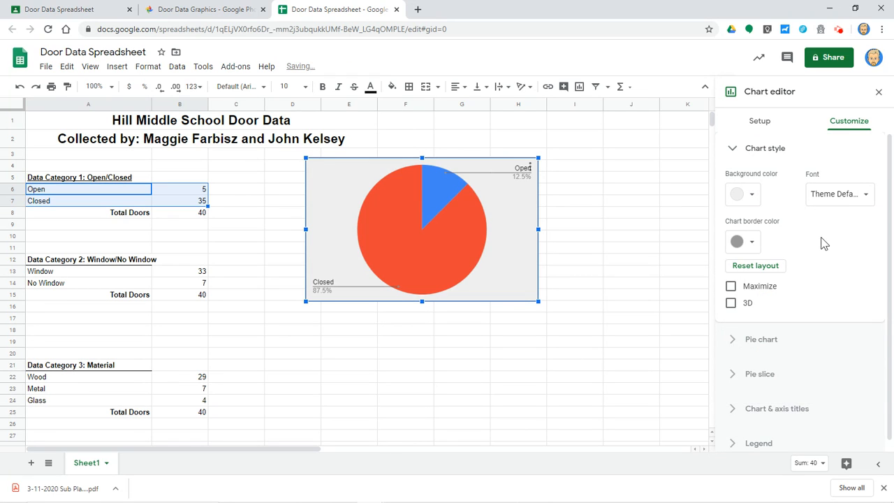
pyautogui.click(759, 199)
pyautogui.click(847, 239)
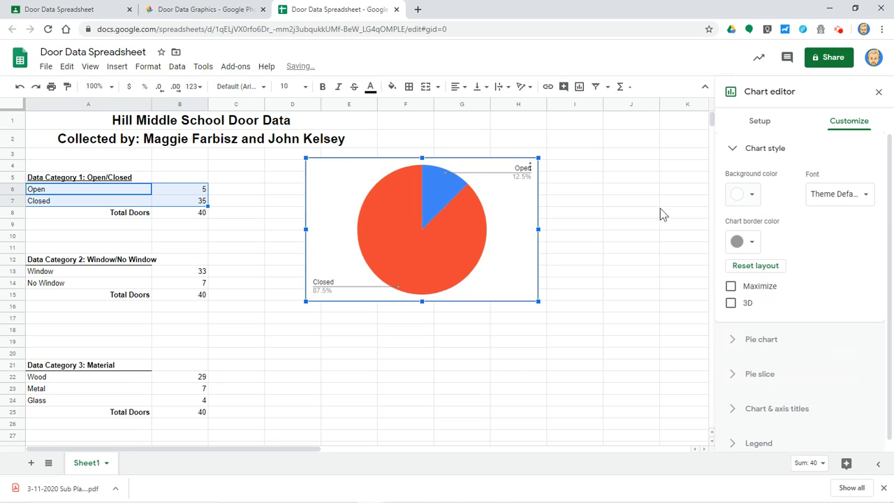
pyautogui.click(734, 149)
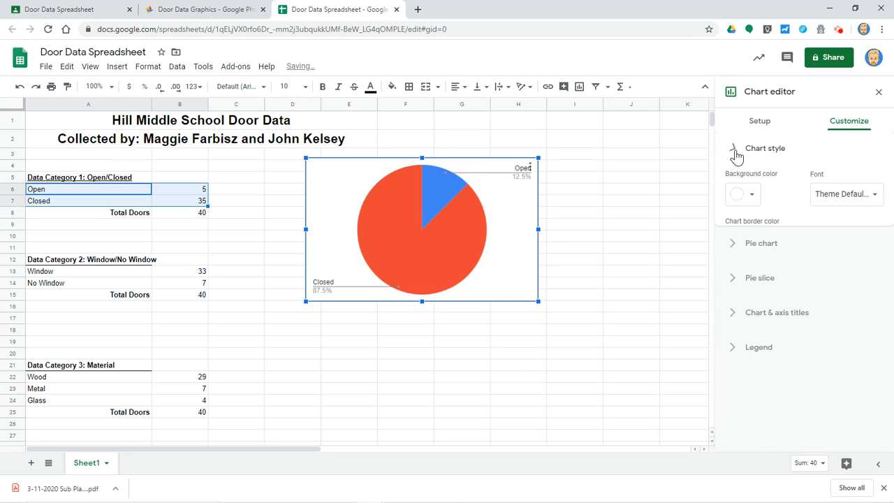
# - Change the color of the pie chart's Open slice to pure blue
pyautogui.click(733, 184)
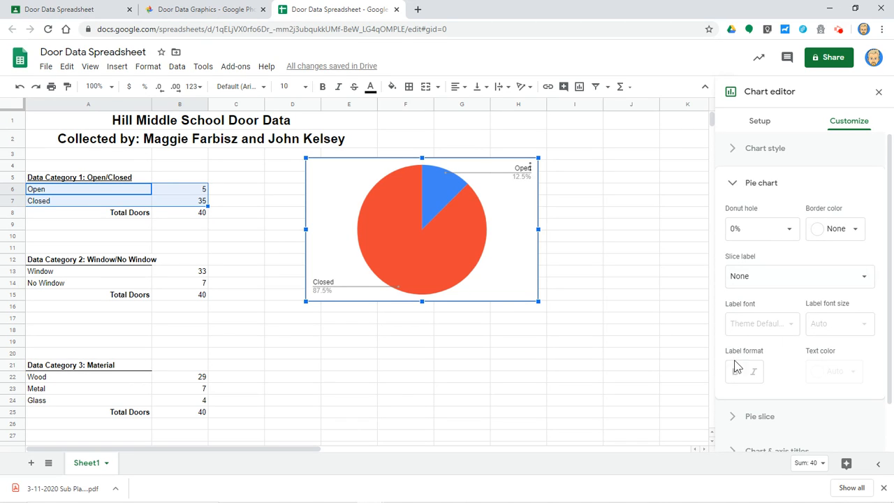
pyautogui.click(733, 188)
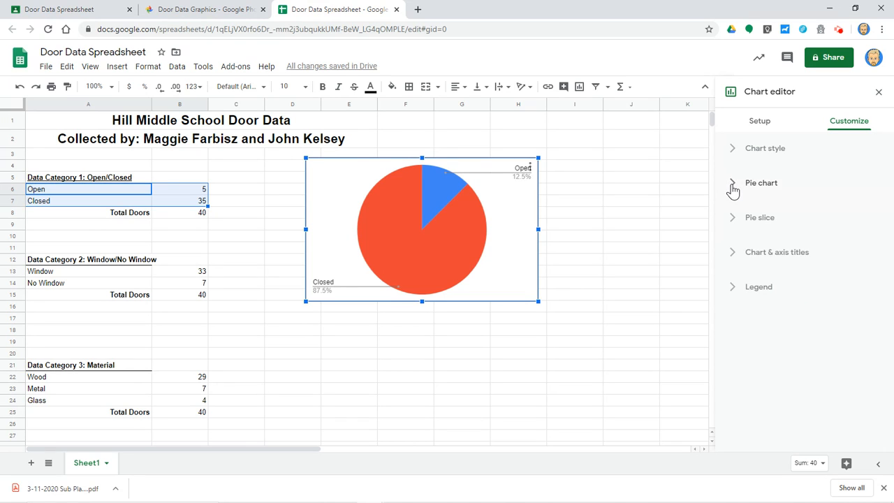
pyautogui.click(735, 221)
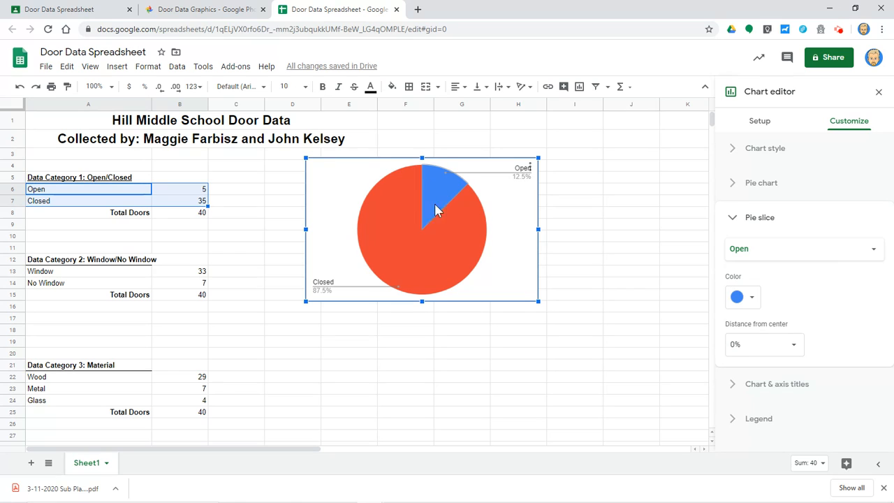
pyautogui.click(796, 255)
pyautogui.click(799, 255)
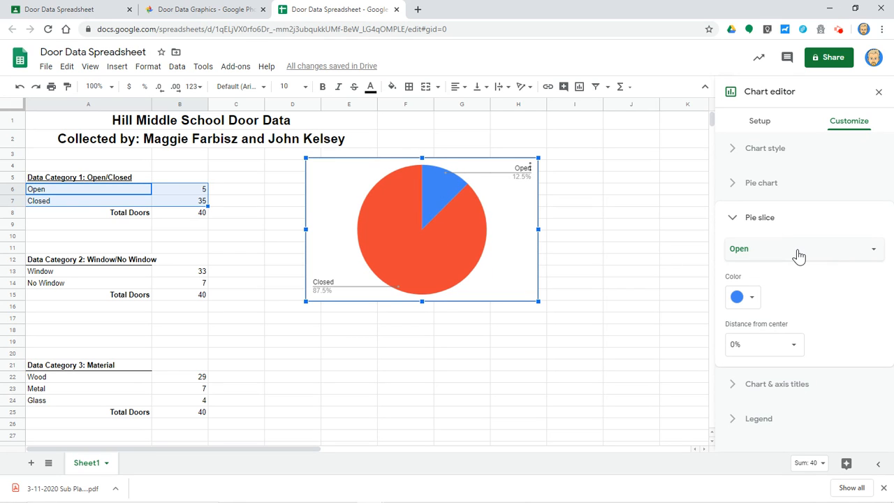
pyautogui.click(753, 302)
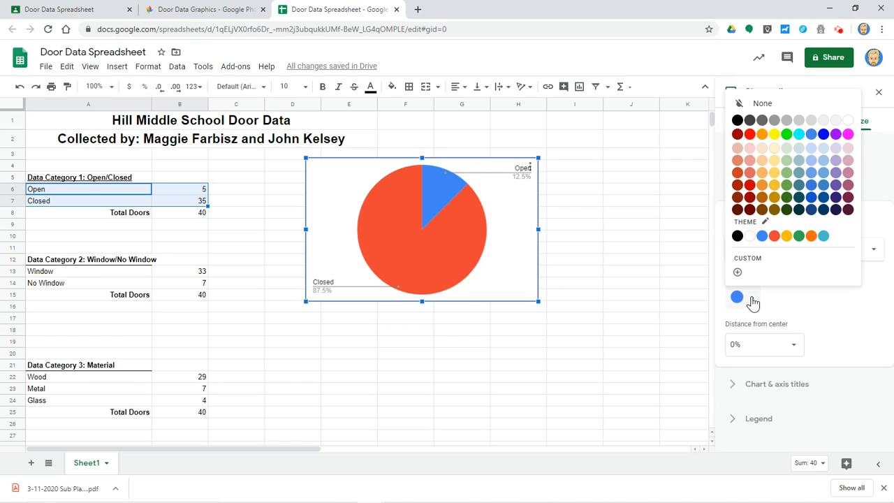
pyautogui.click(824, 134)
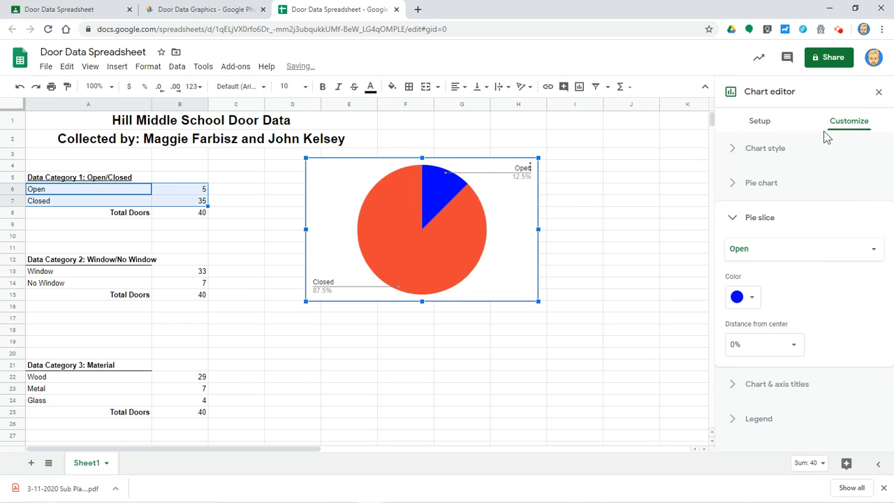
# - Change the color of the pie chart's Closed slice to red
pyautogui.click(828, 256)
pyautogui.click(776, 265)
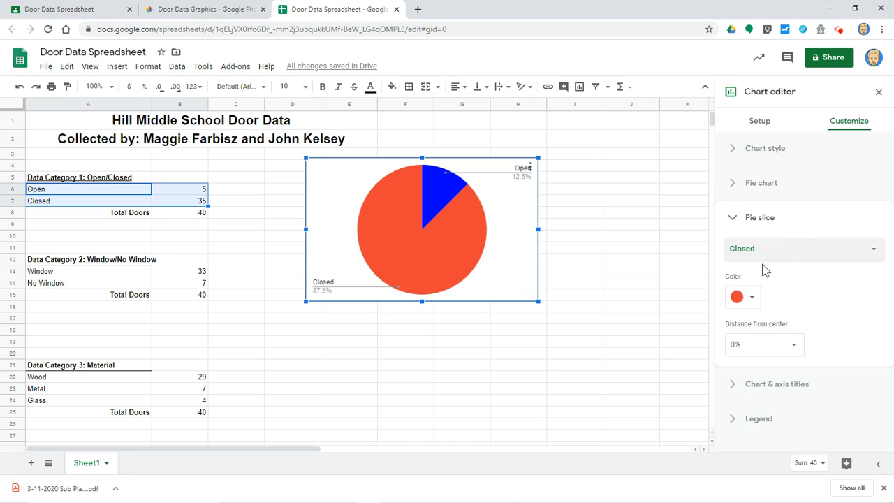
pyautogui.click(752, 300)
pyautogui.click(749, 185)
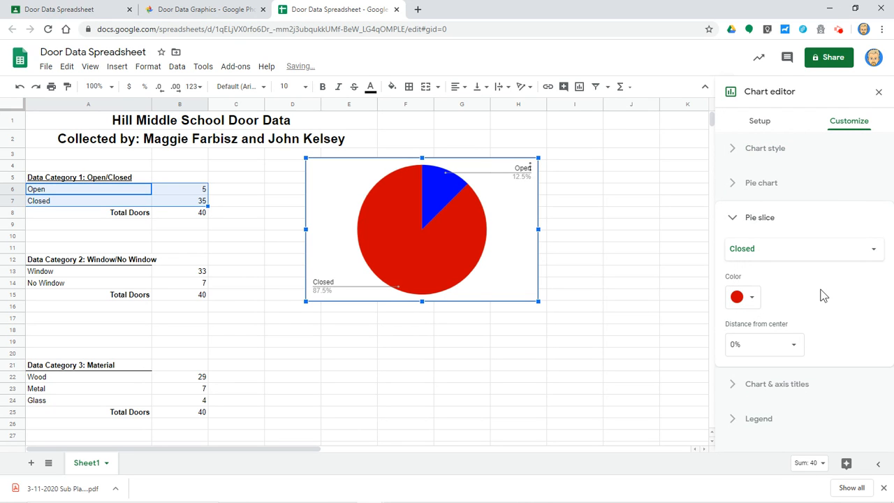
pyautogui.click(740, 220)
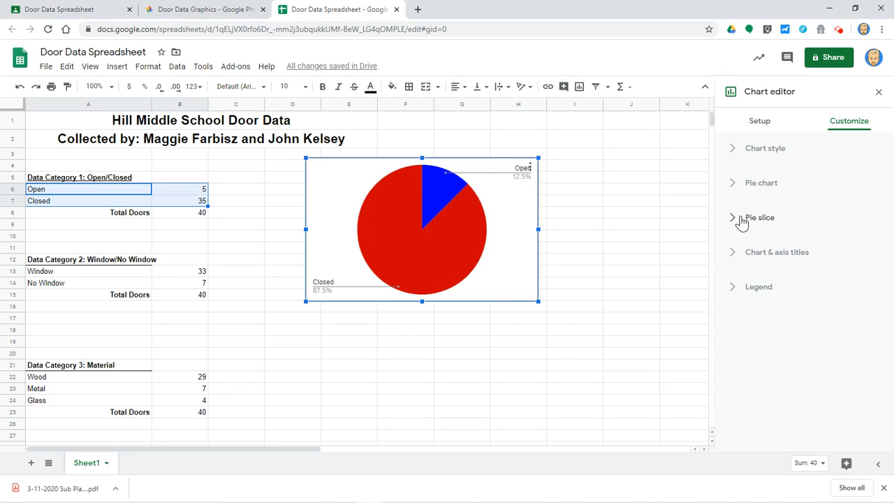
# - Give the pie chart the title "Doors Open or Closed at Hill", keeping the automatic title font size
pyautogui.click(735, 257)
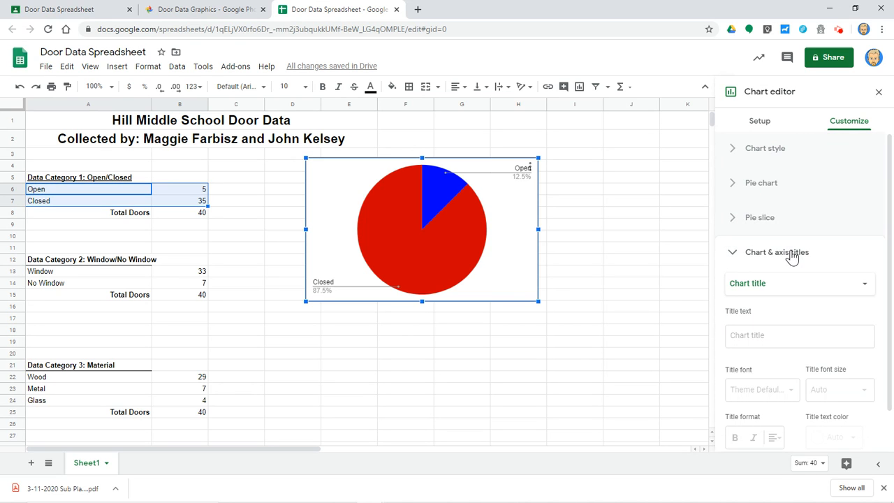
pyautogui.scroll(-2, 814, 257)
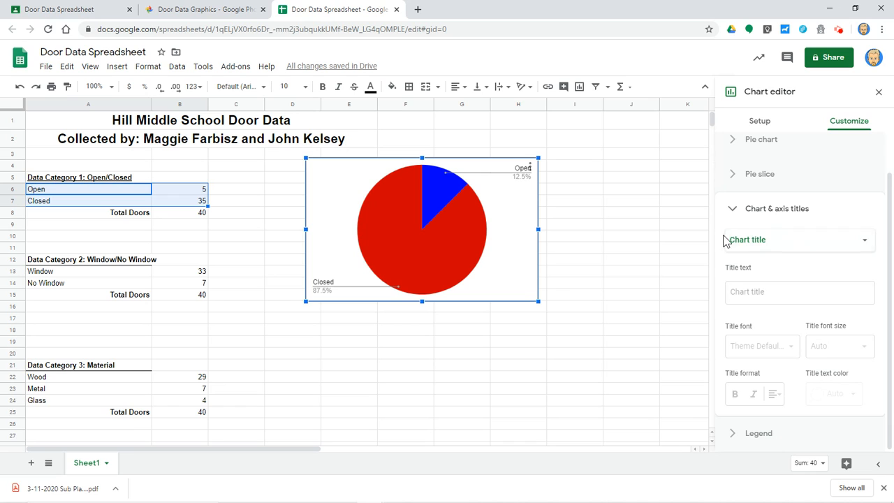
pyautogui.click(740, 291)
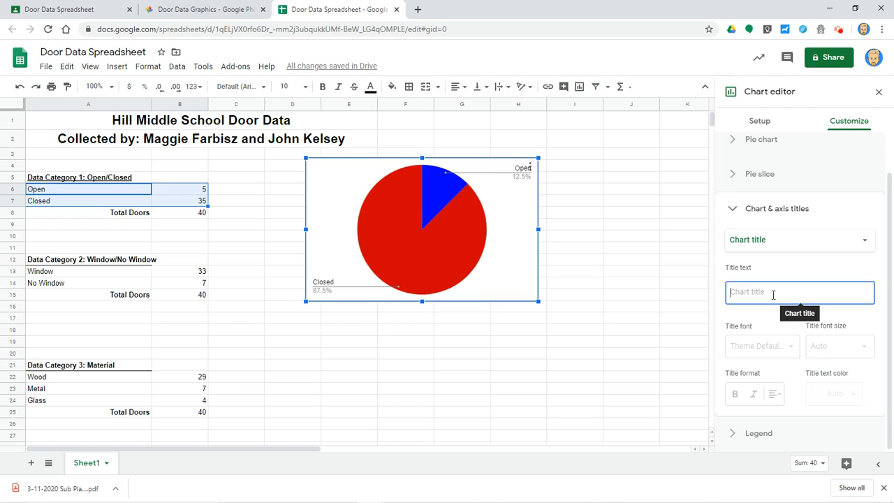
pyautogui.write('Doors Open or Closed at Hill')
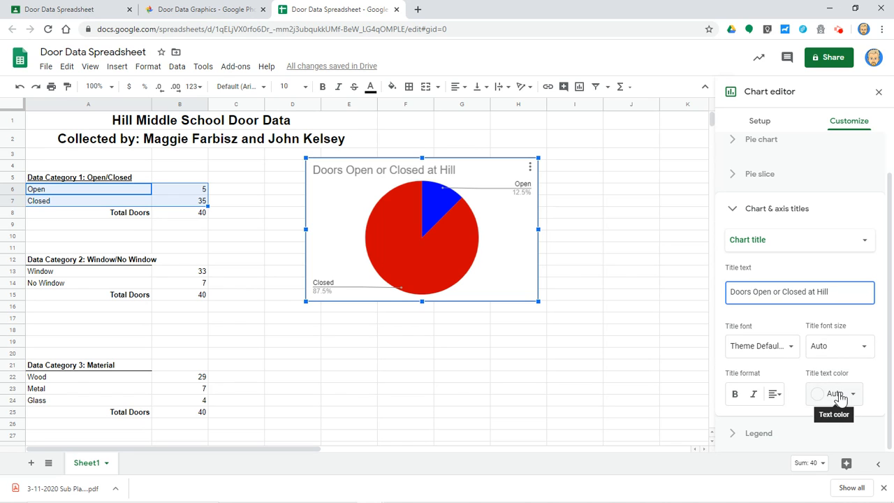
pyautogui.click(845, 344)
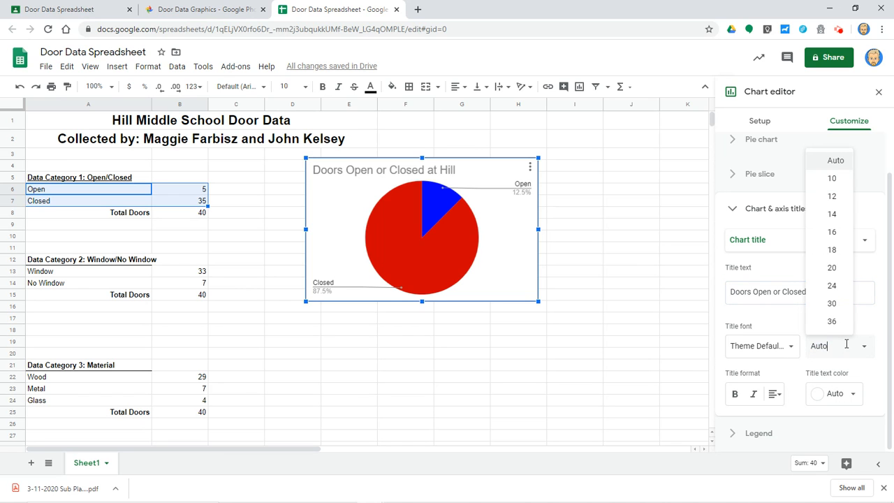
pyautogui.click(794, 362)
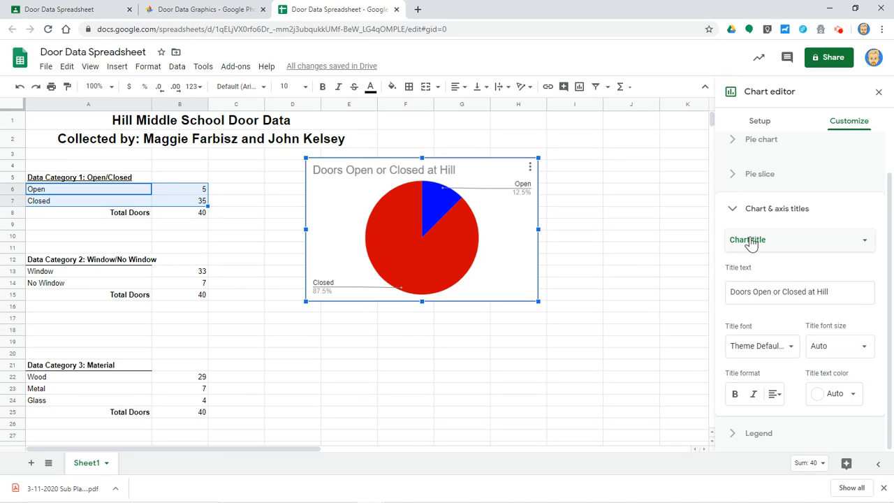
# - Try the Labeled and Right legend positions for the pie chart and set the position back to Auto
pyautogui.click(733, 211)
pyautogui.click(735, 289)
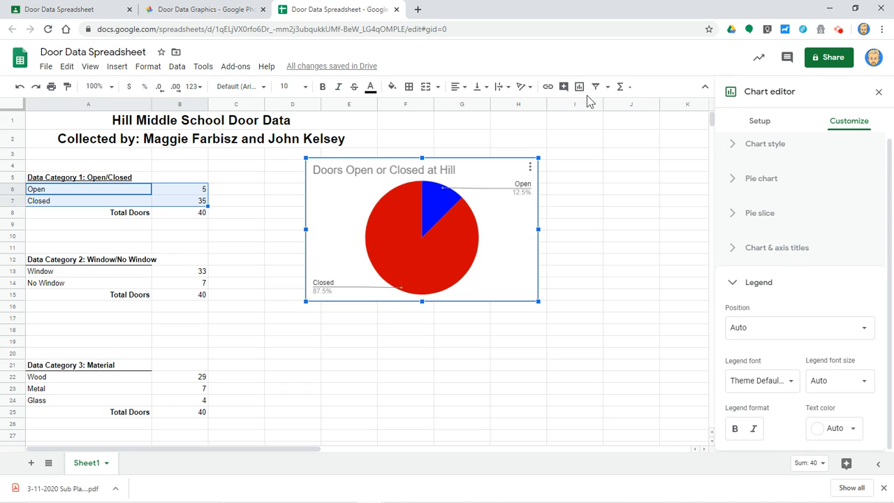
pyautogui.click(798, 339)
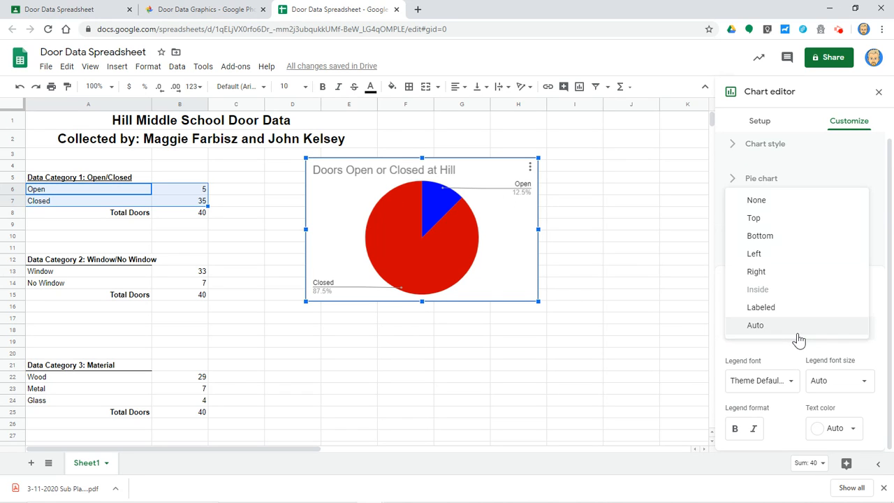
pyautogui.click(767, 307)
pyautogui.click(767, 333)
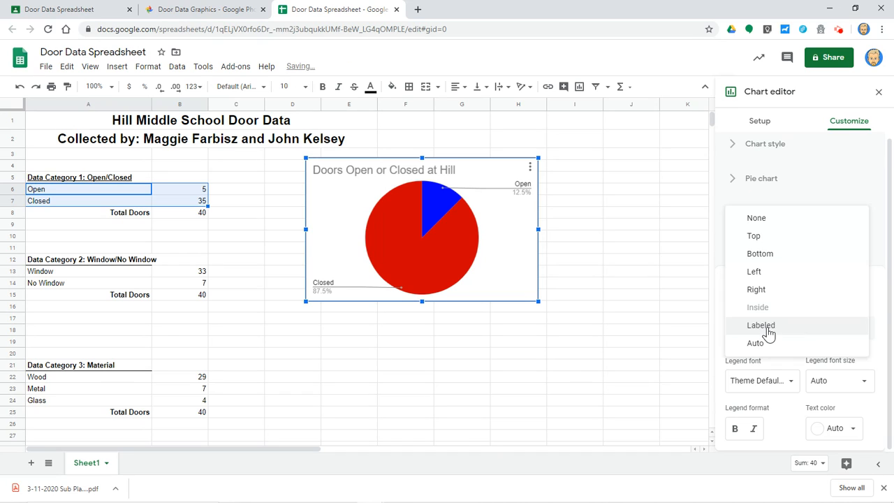
pyautogui.click(757, 289)
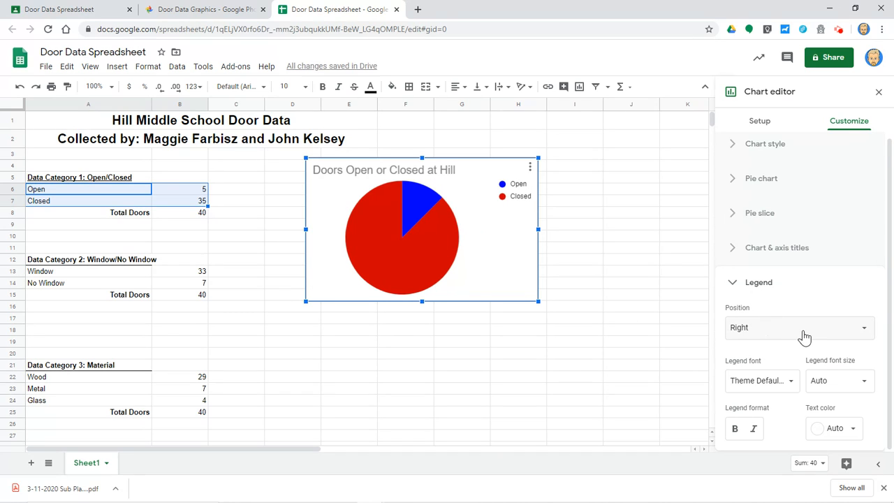
pyautogui.click(803, 337)
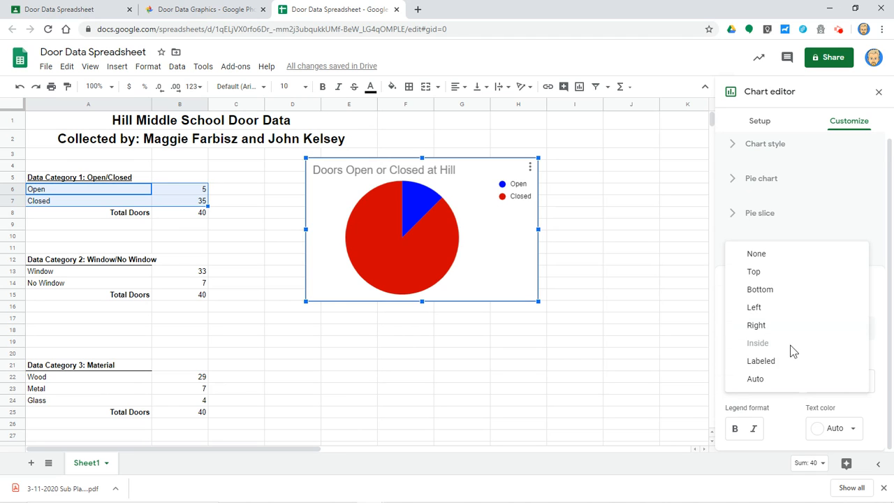
pyautogui.click(756, 378)
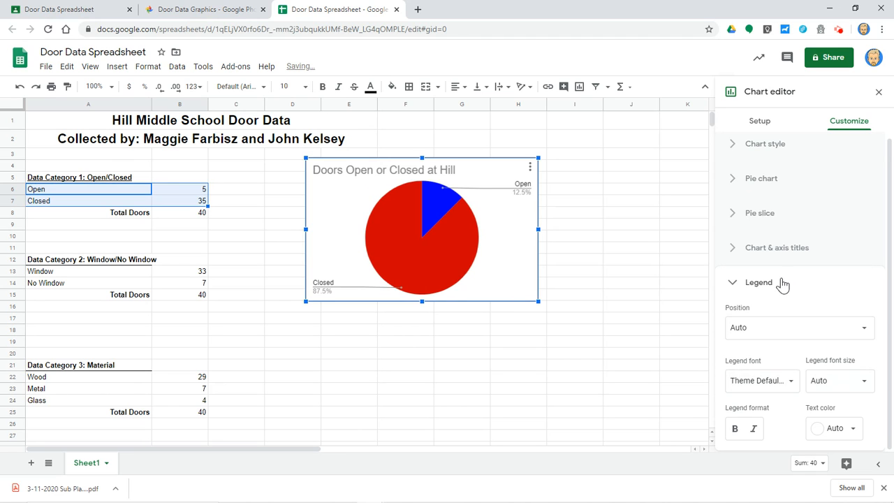
pyautogui.click(735, 286)
pyautogui.click(734, 218)
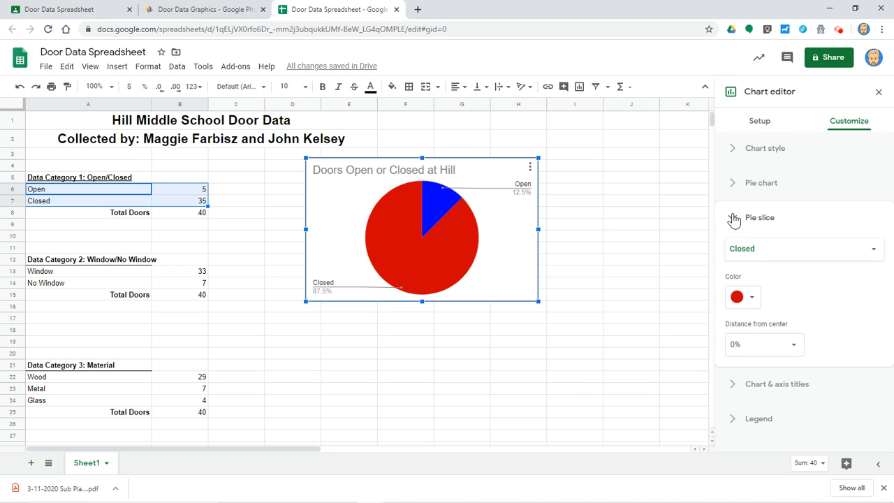
pyautogui.click(733, 219)
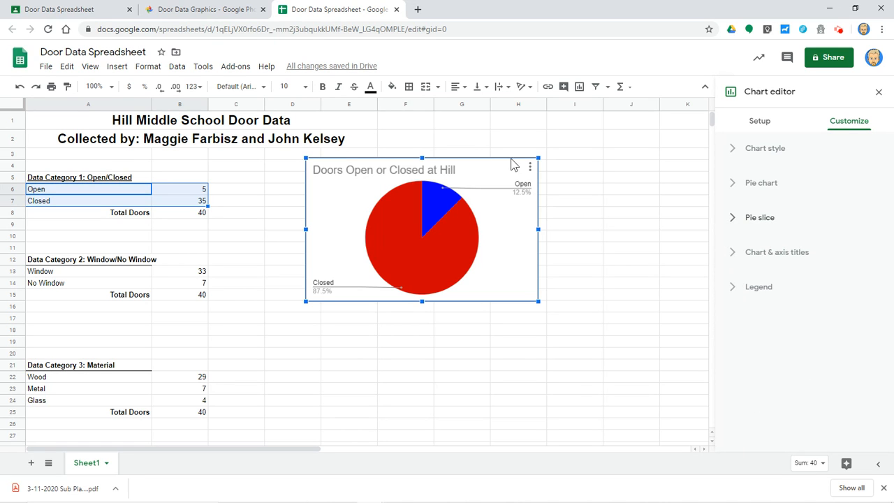
pyautogui.moveTo(537, 158)
pyautogui.mouseDown()
pyautogui.moveTo(516, 169)
pyautogui.moveTo(531, 159)
pyautogui.mouseUp()
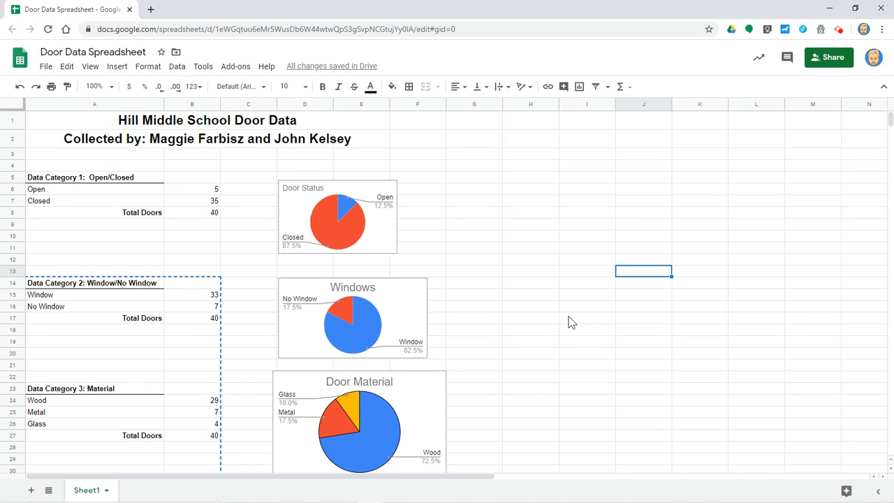
# - Review the pie charts for all four data categories in the completed example spreadsheet
pyautogui.scroll(-3, 569, 321)
pyautogui.scroll(-5, 569, 321)
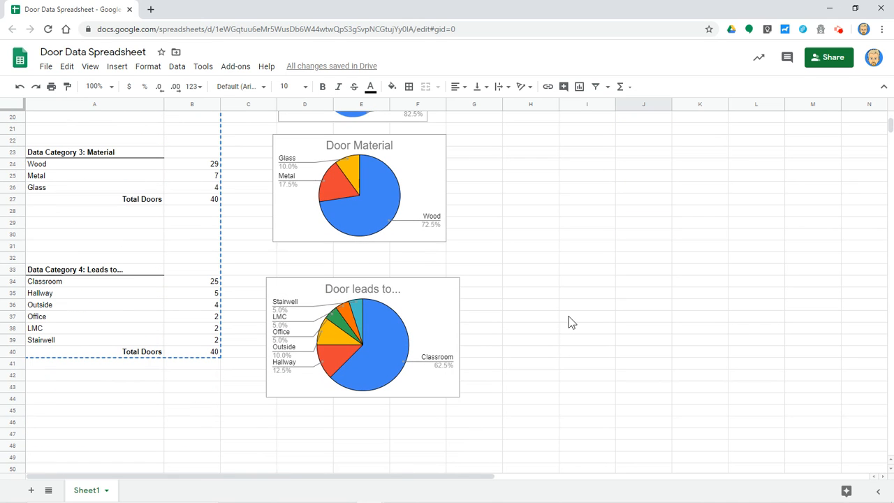
pyautogui.scroll(8, 569, 321)
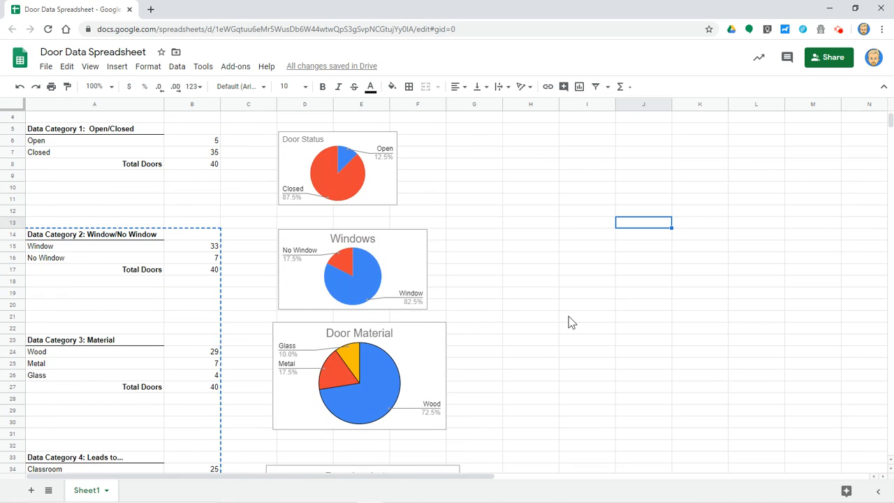